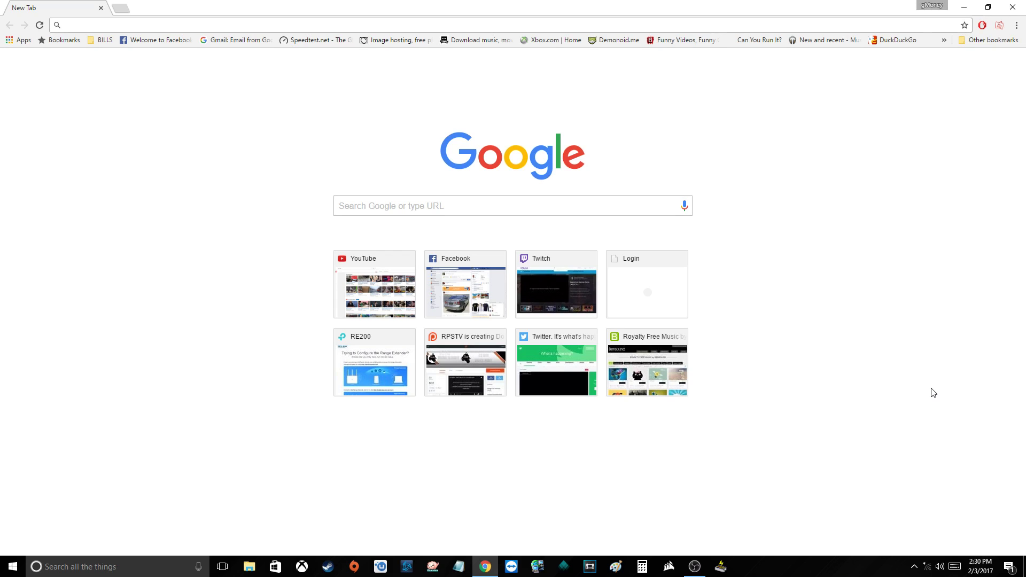
- Join the open TP-LINK_Extender_5GHz Wi-Fi network from the Windows network list
click(929, 565)
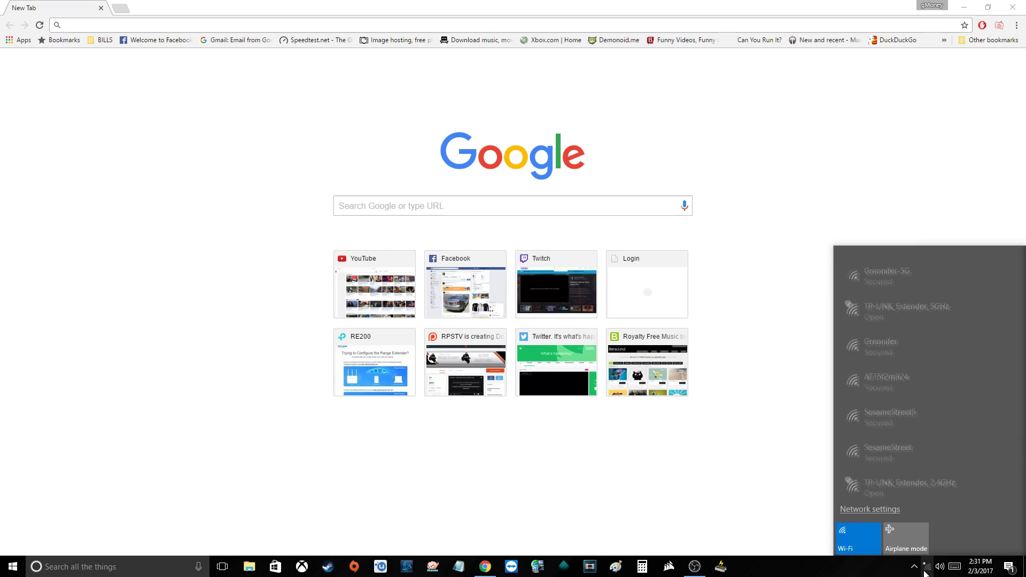
click(886, 306)
click(982, 380)
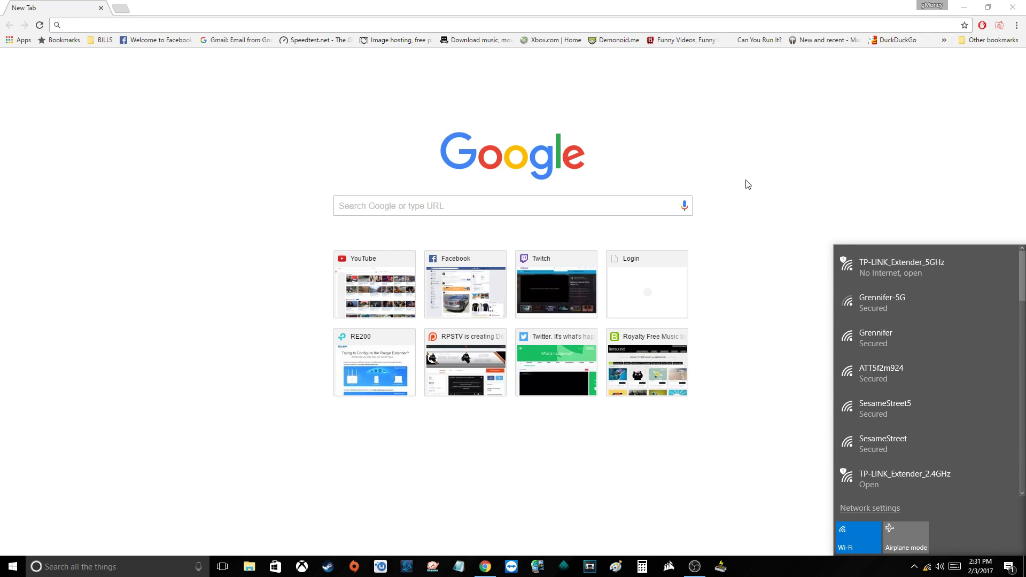
click(341, 24)
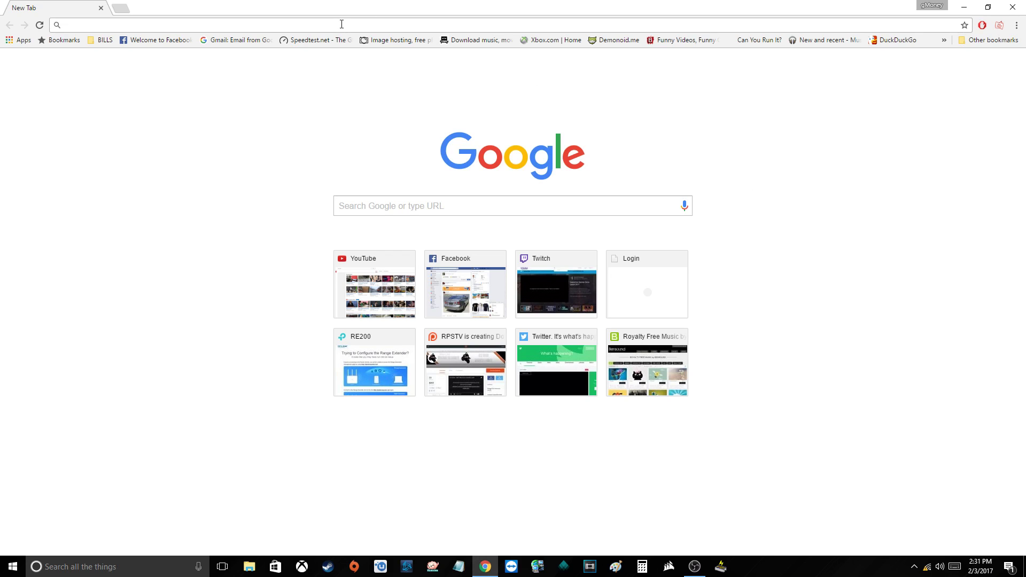
- Go to tplinkrepeater.net, log in as administrator, and decline saving the password
text(tplinkrepeater.net)
key(Return)
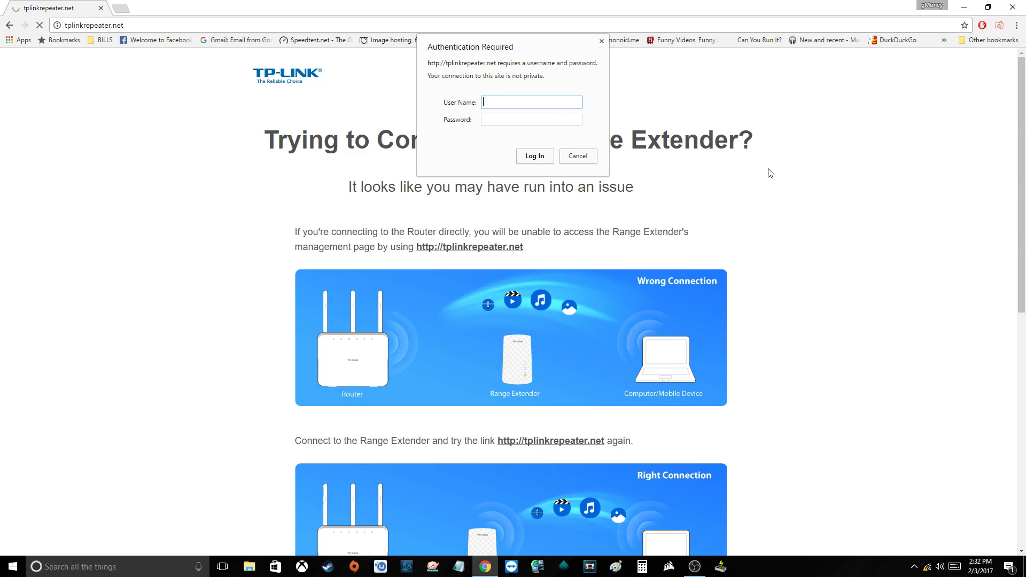
key(Tab)
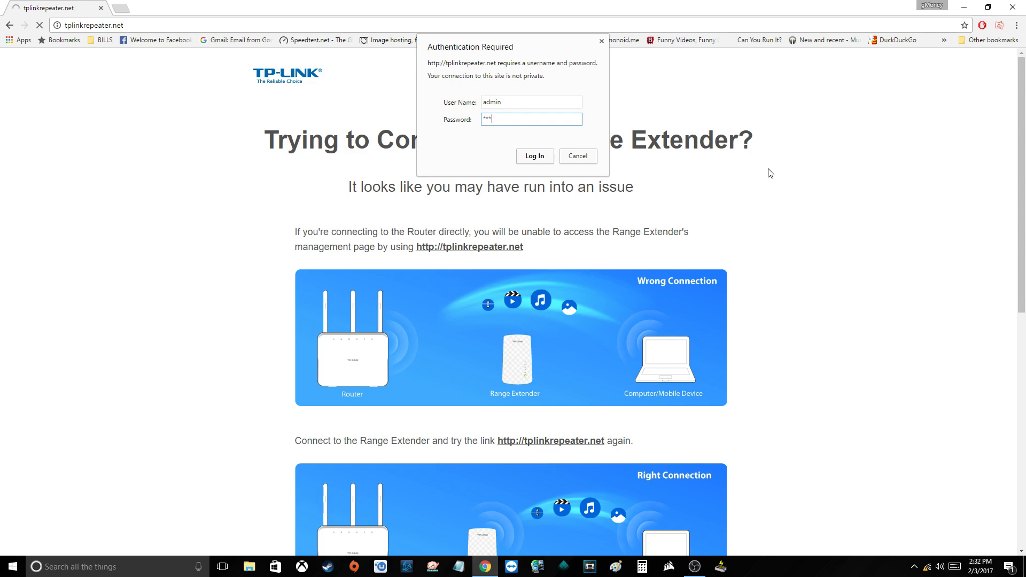
key(Return)
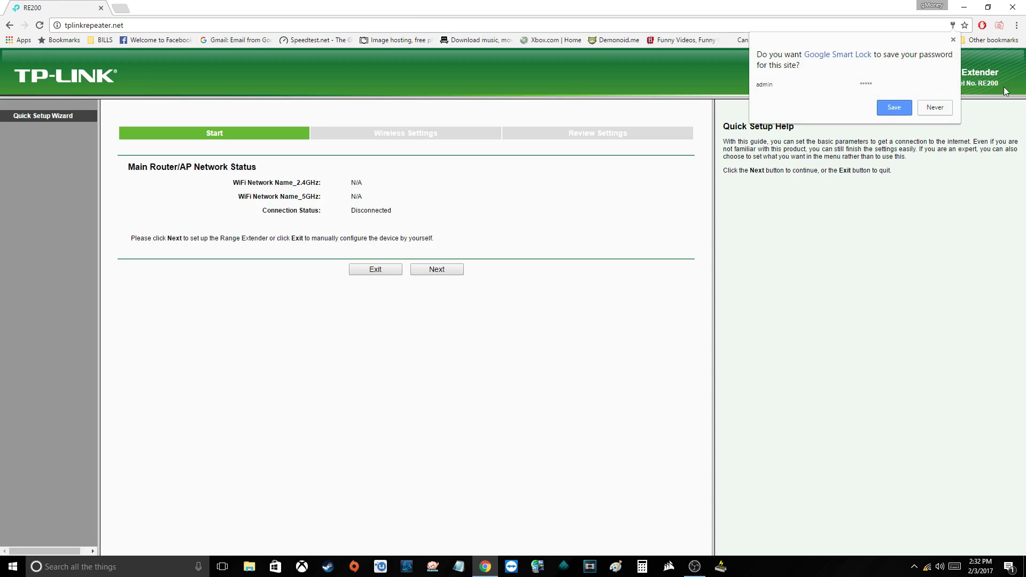
click(938, 108)
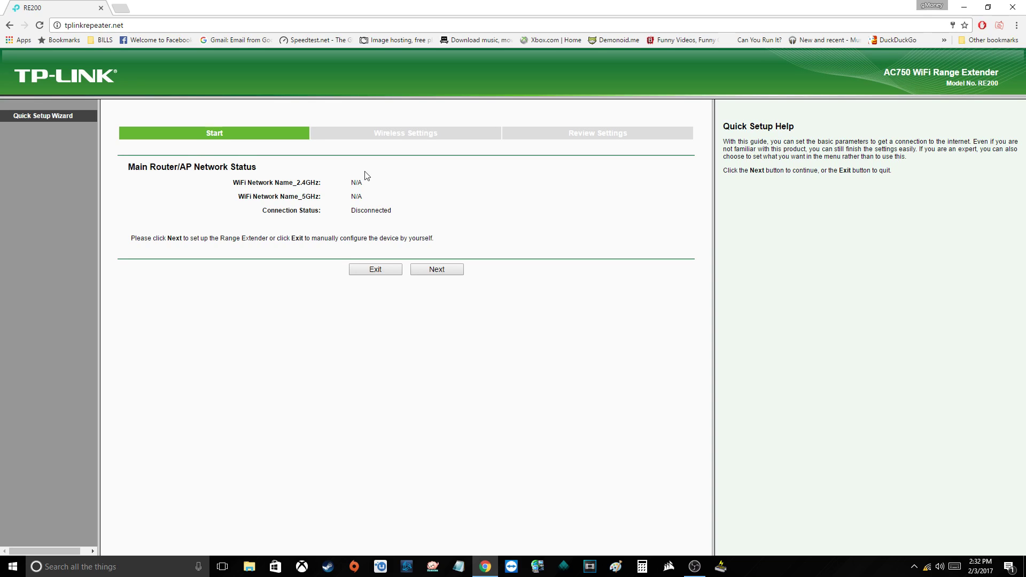
- Select Grennifer from the 2.4GHz scan, enter its WiFi password, and use custom SSID Grennifer_EXT
click(441, 274)
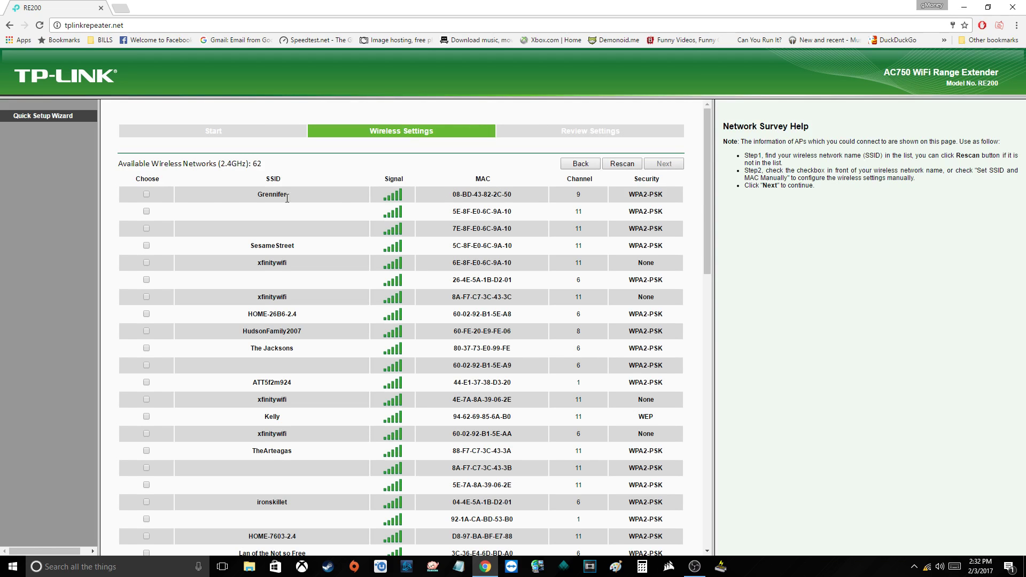
click(147, 195)
click(662, 164)
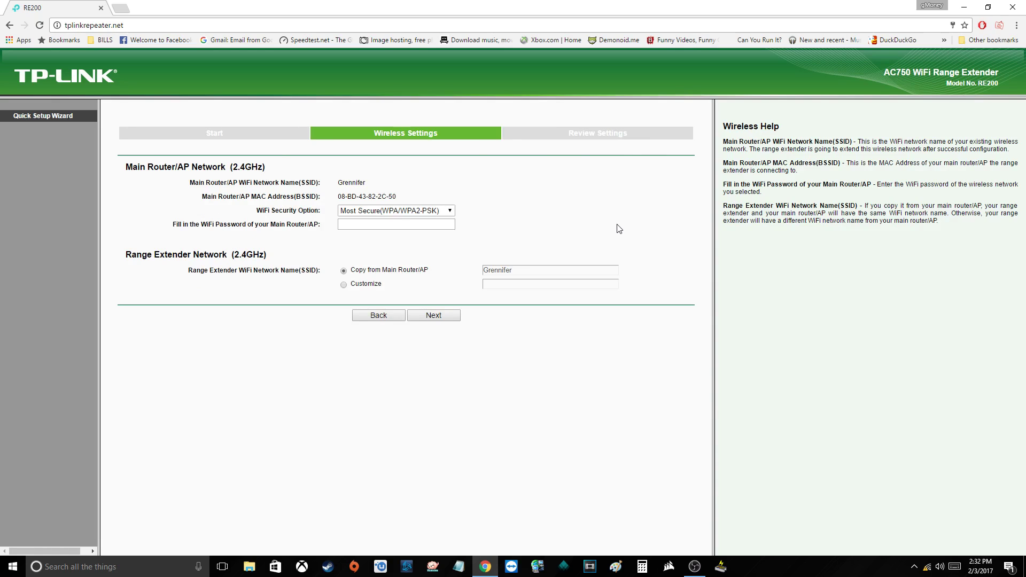
click(417, 225)
text(••••)
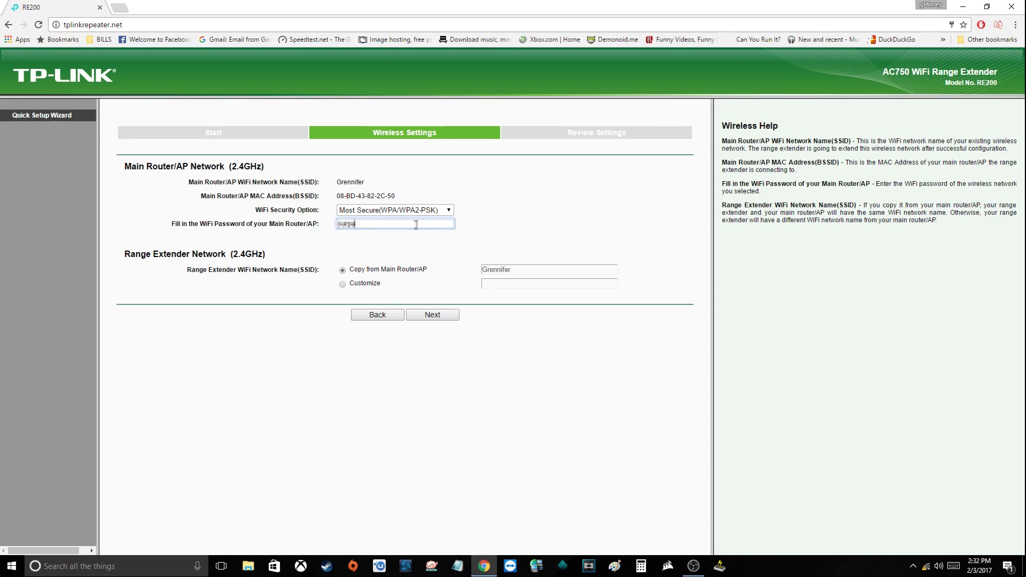
text(••••)
click(342, 285)
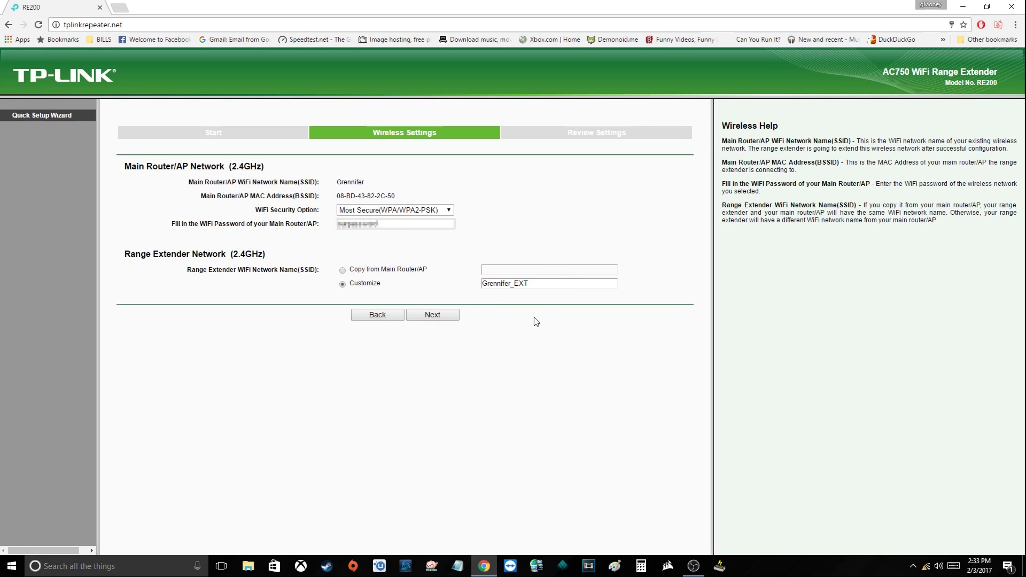
click(432, 315)
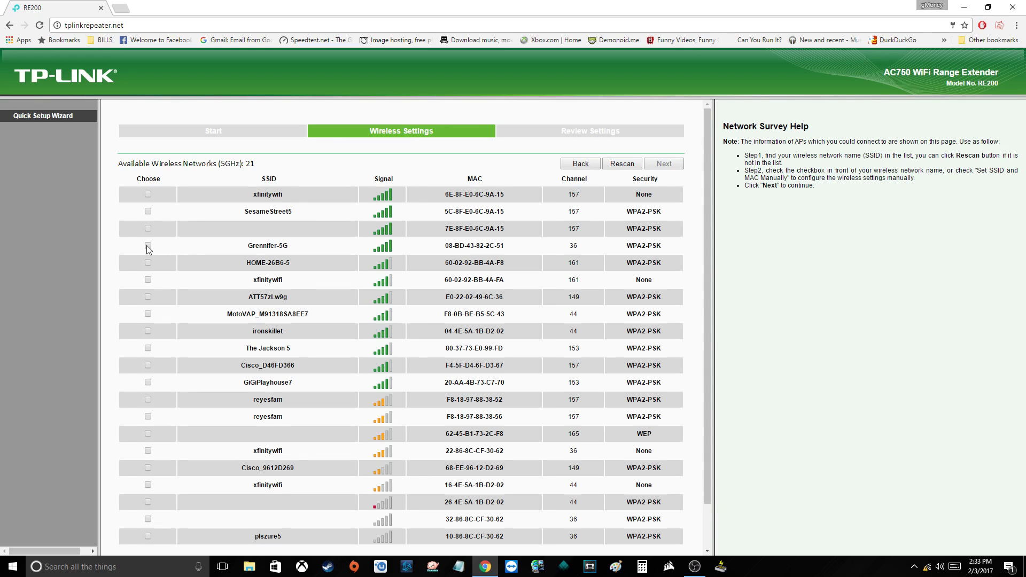
- Select Grennifer-5G, enter its WiFi password, and broadcast it under the custom SSID Grennifer-5G_EXT
click(148, 246)
click(664, 164)
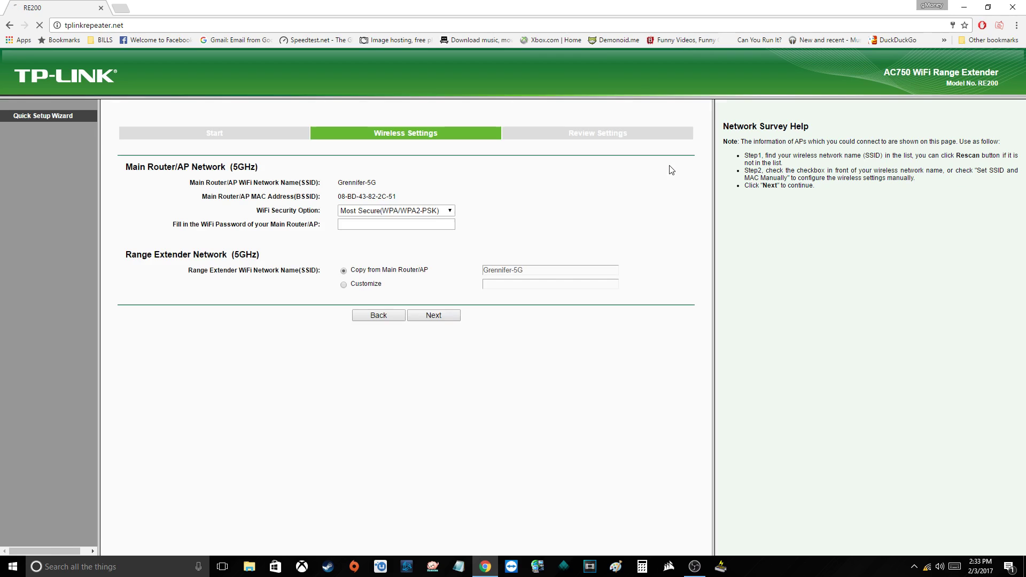
click(408, 224)
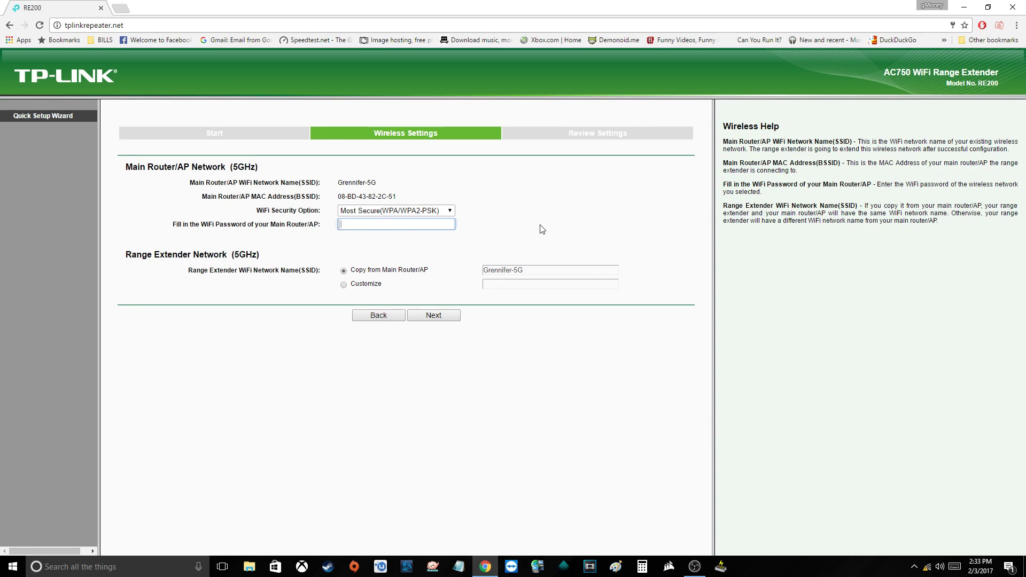
text(••••••••••)
click(344, 285)
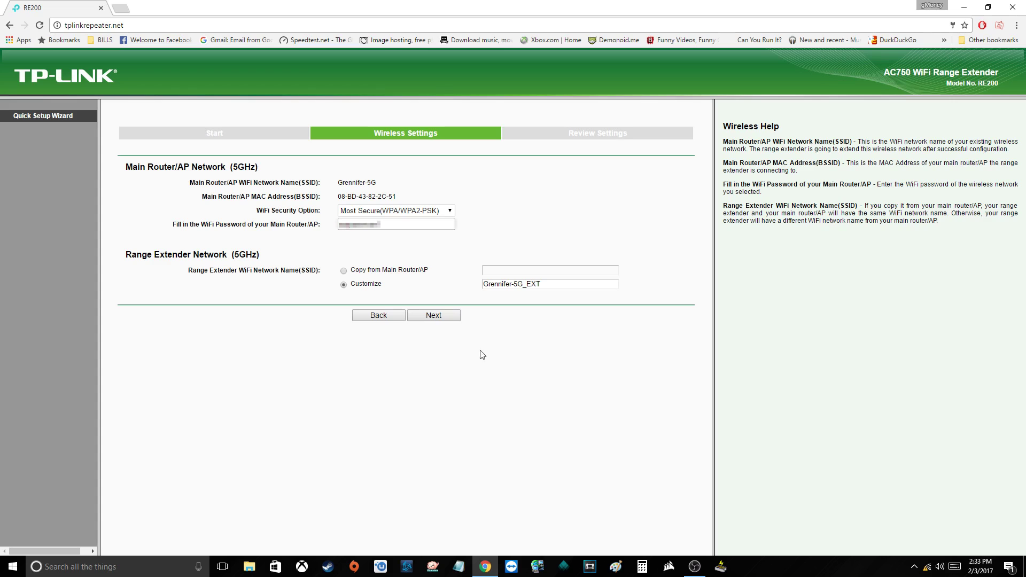
click(432, 317)
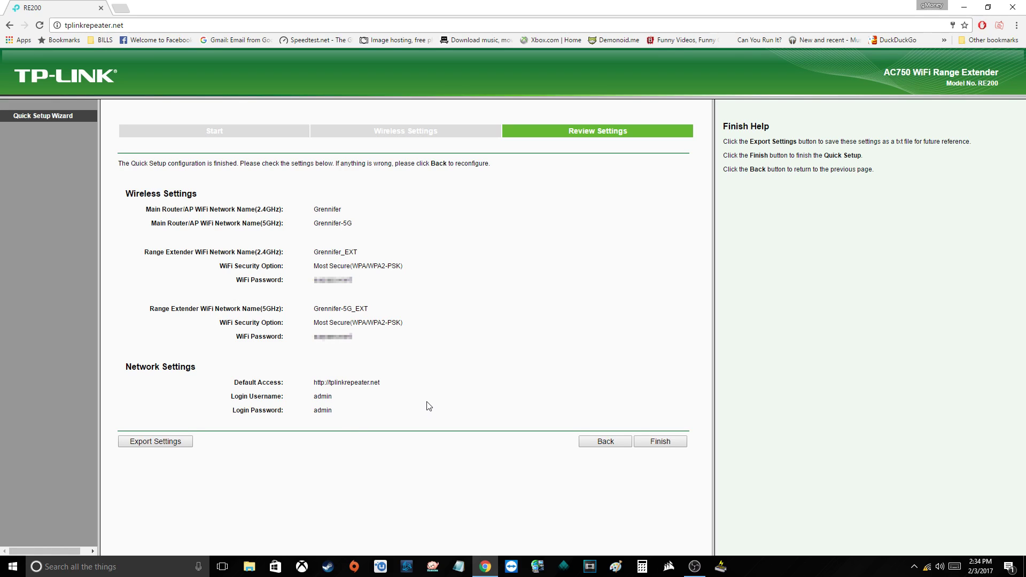
- Finish Quick Setup and let the RE200 reboot until the progress reaches 100%
click(676, 444)
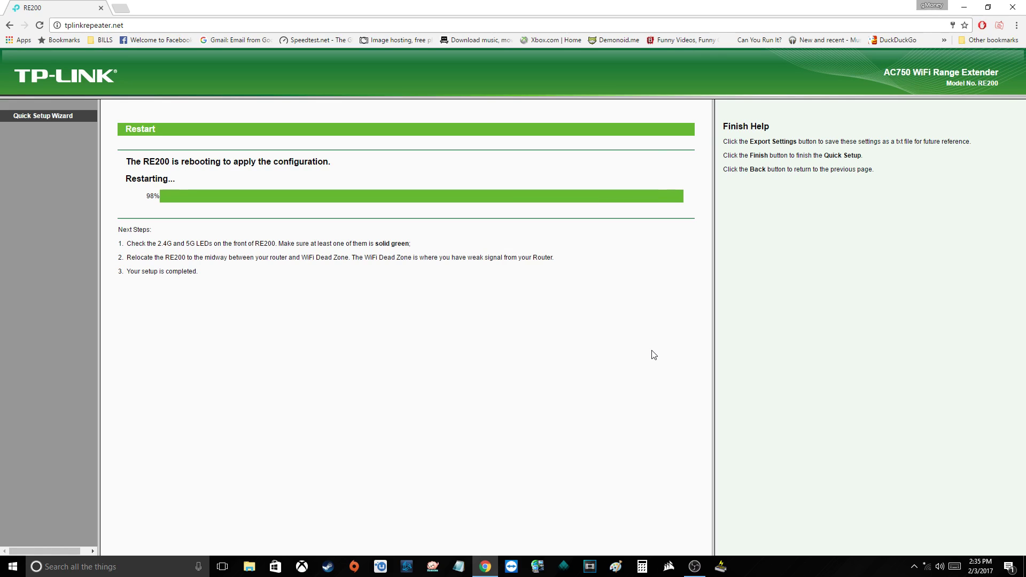
click(930, 567)
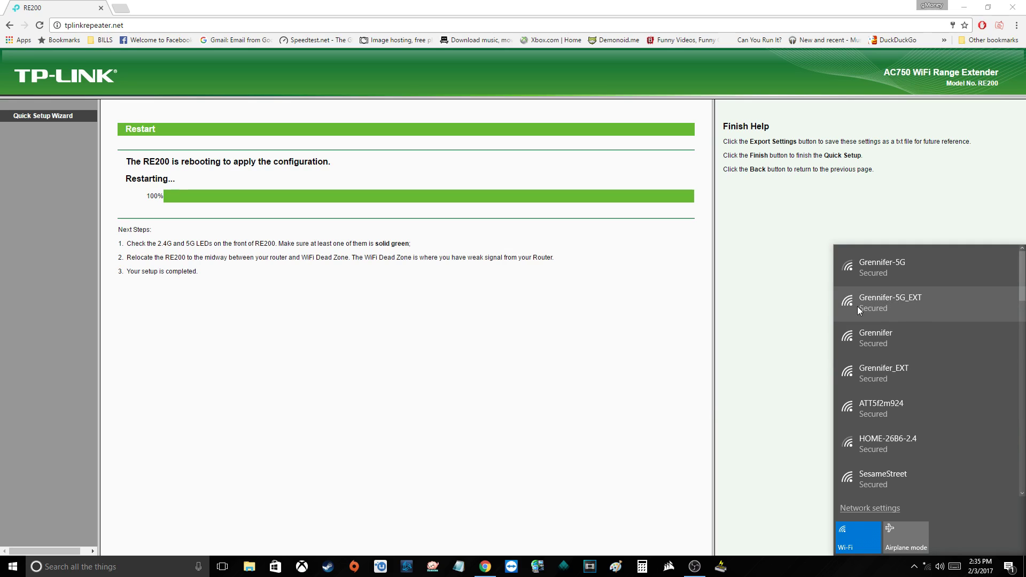
- Connect to the secured Grennifer-5G_EXT network with Connect automatically enabled
click(893, 302)
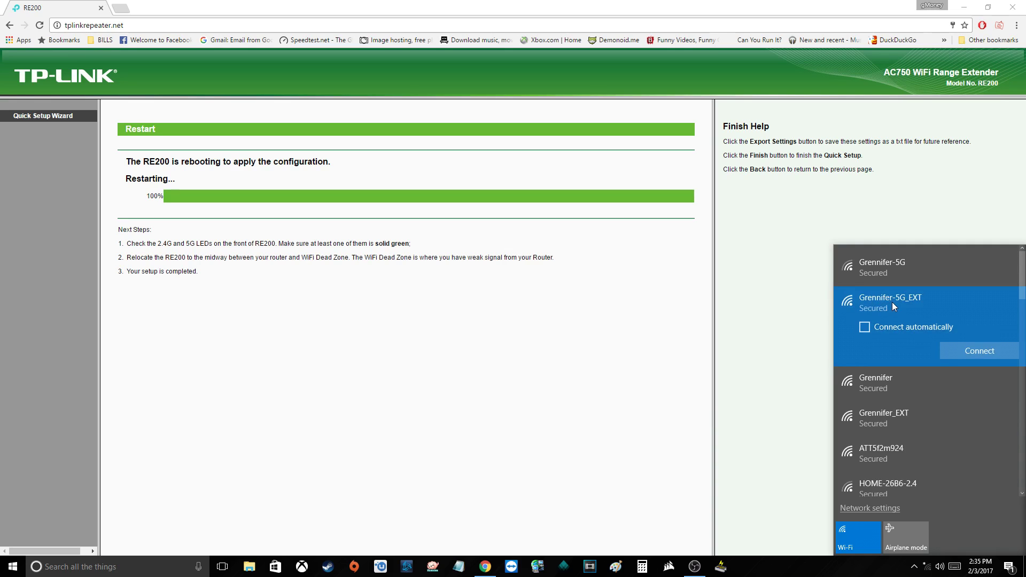
click(893, 328)
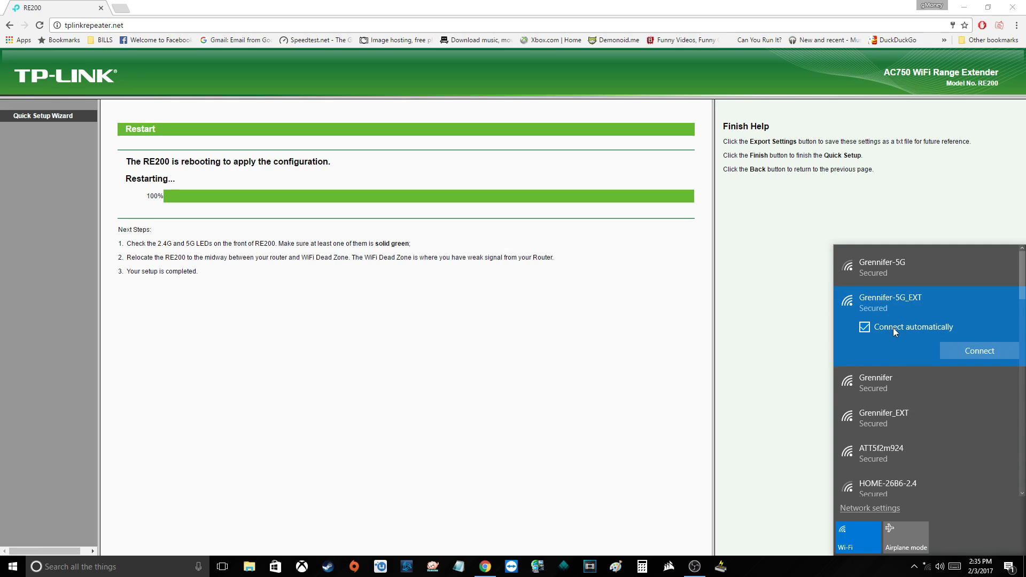
click(971, 348)
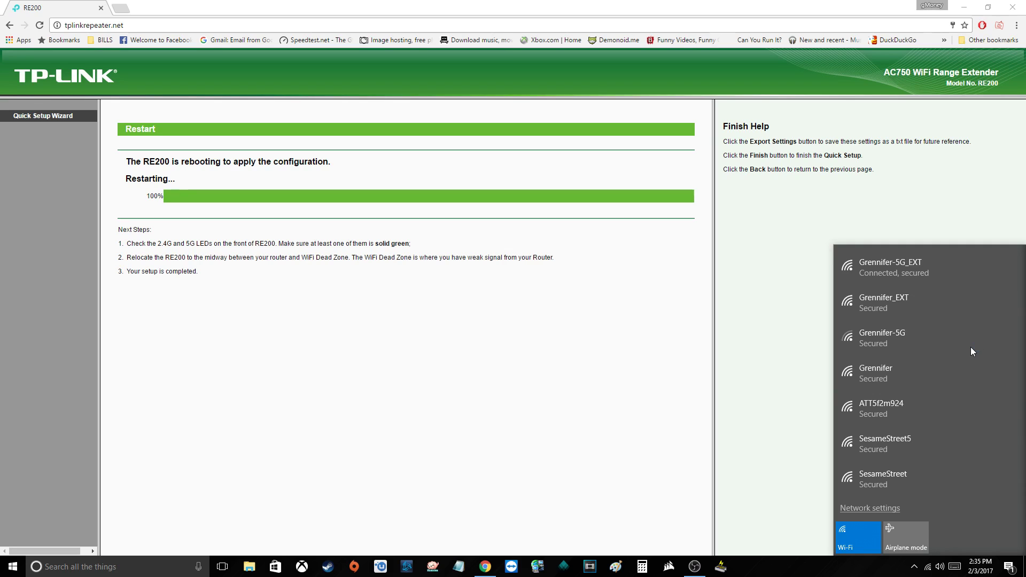
- Search google.com for tplink and open the official TP-Link US homepage result
click(180, 24)
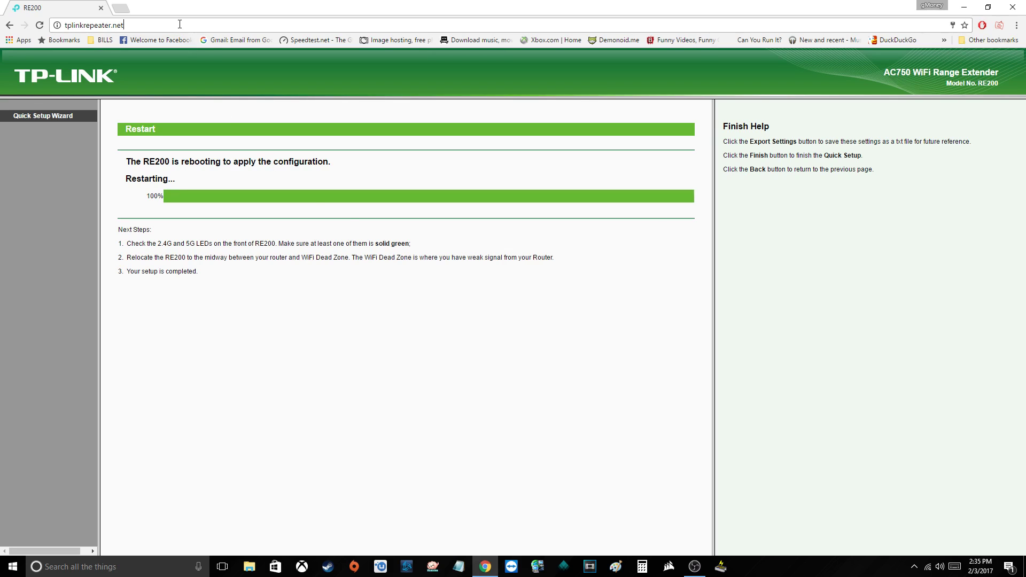
text(goog)
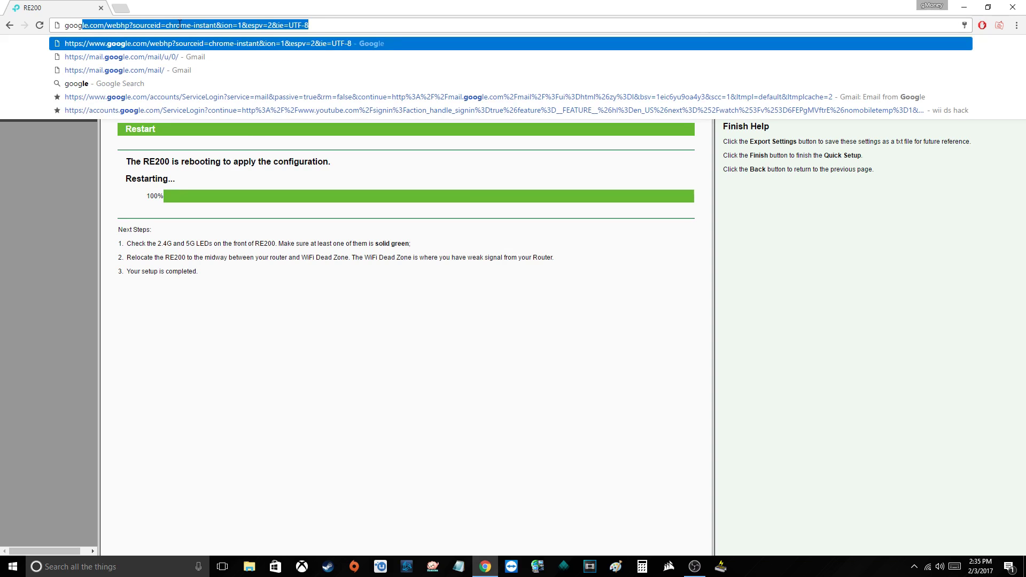
text(le.com)
key(Return)
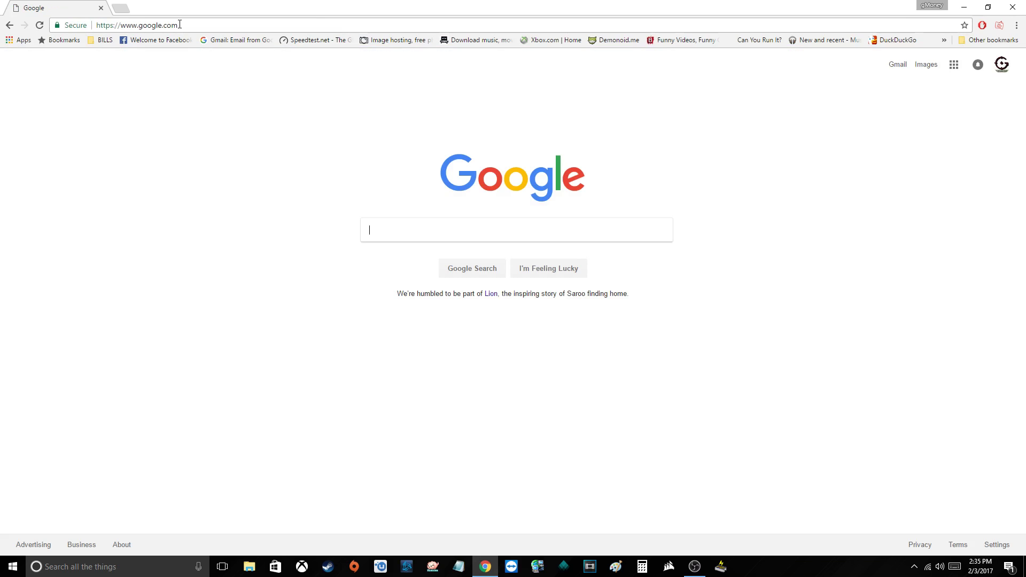
text(tplink)
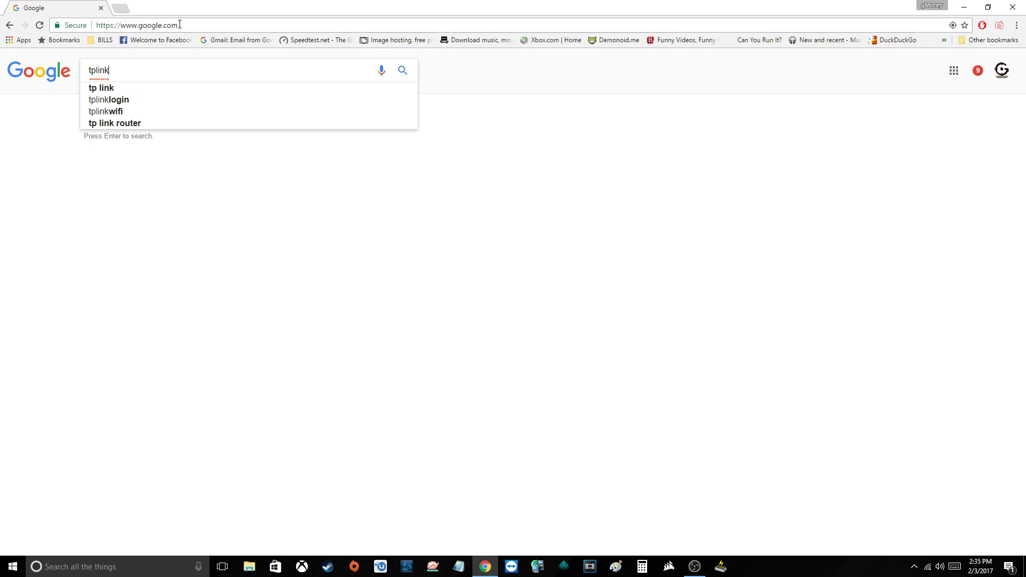
key(Return)
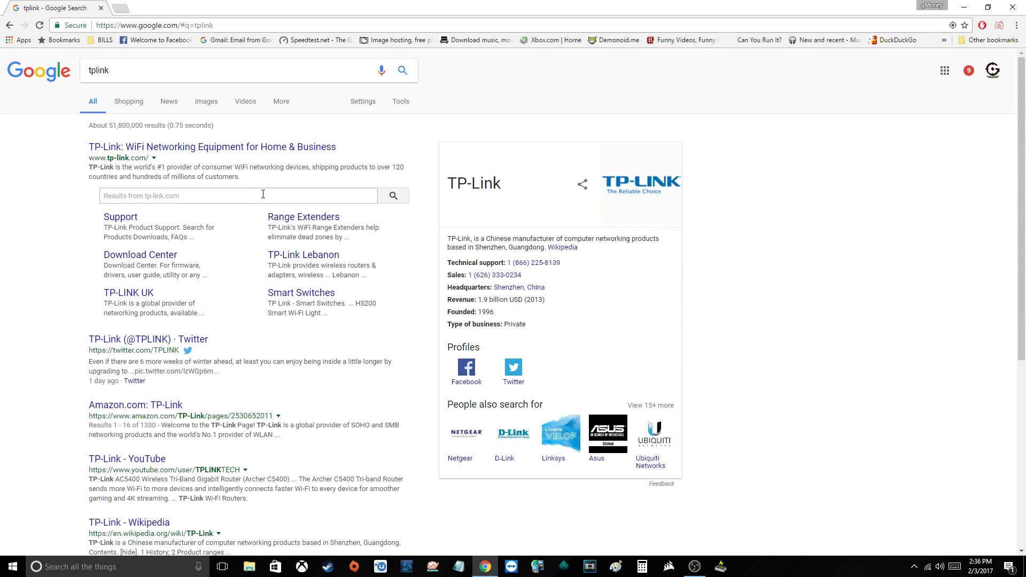
click(181, 149)
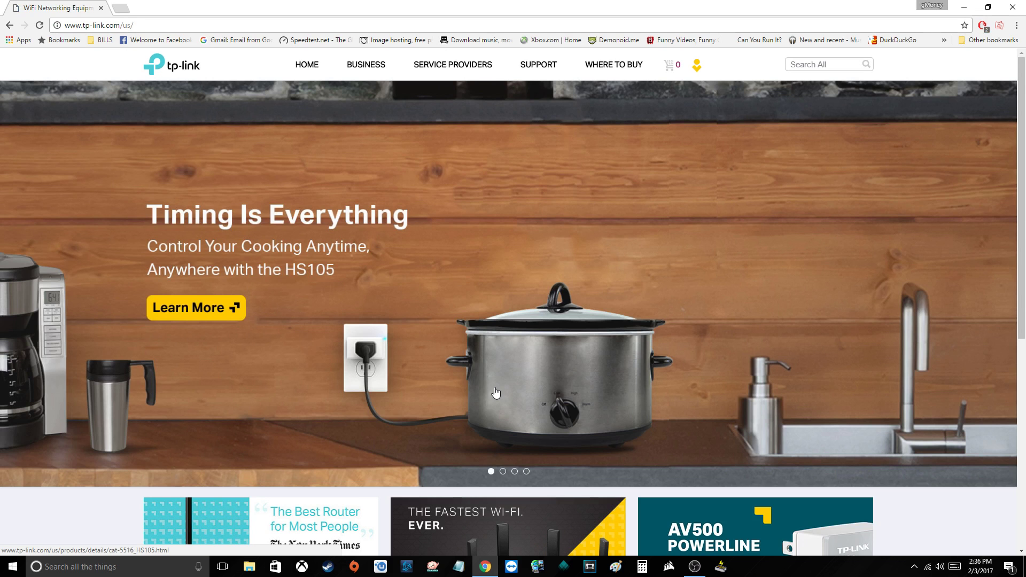